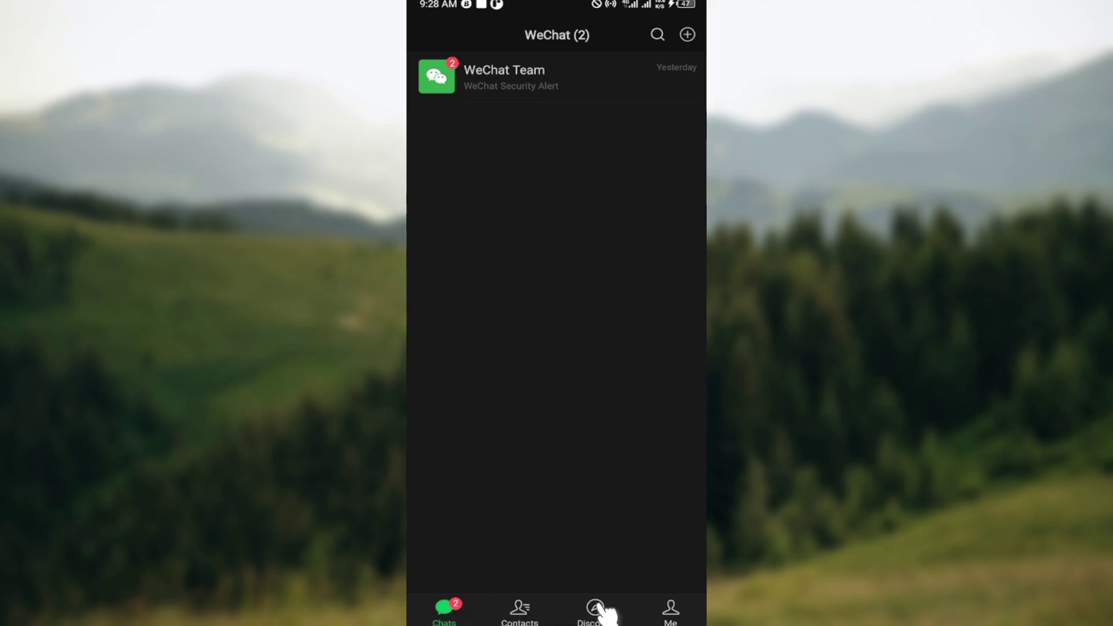
- Open New Friends from the Contacts tab to list recent phone contacts
left_click(524, 611)
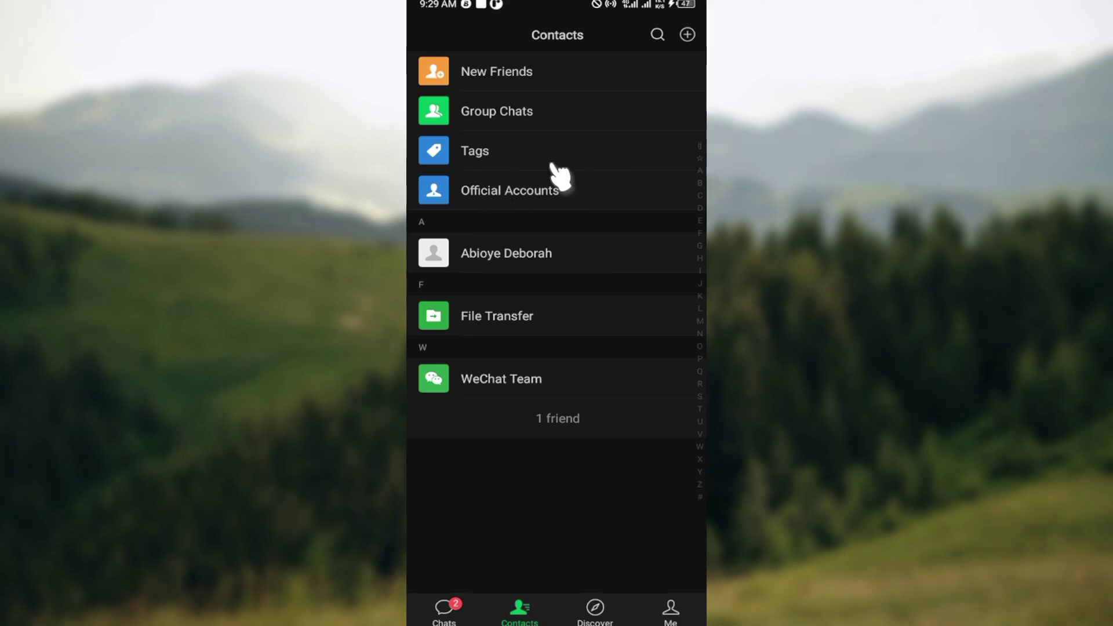
left_click(483, 75)
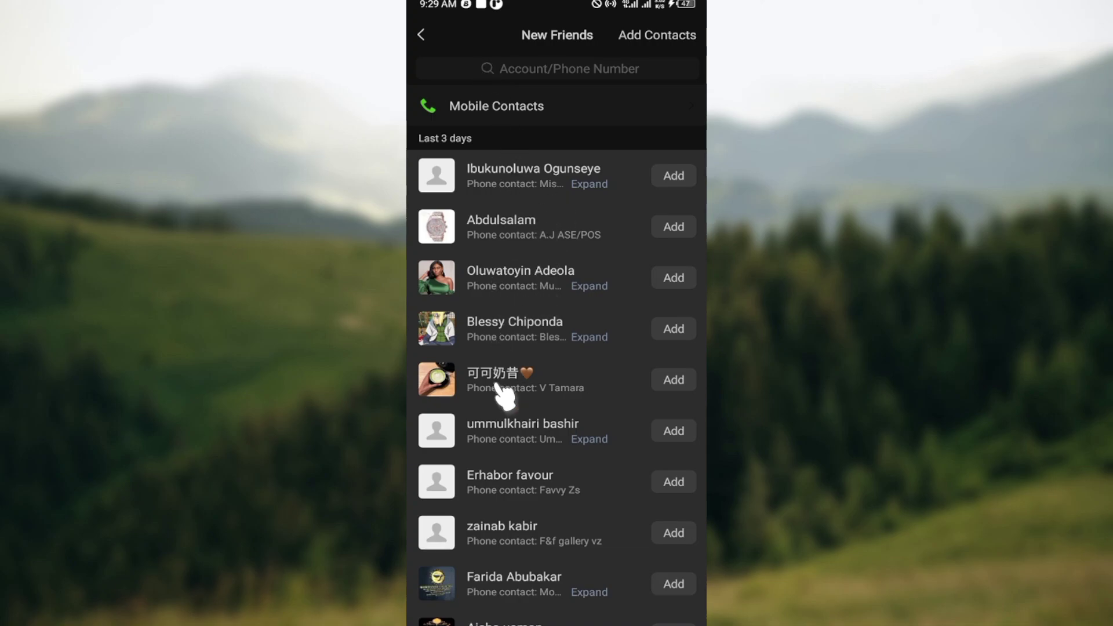
- Open the third phone contact listed under New Friends
left_click(444, 277)
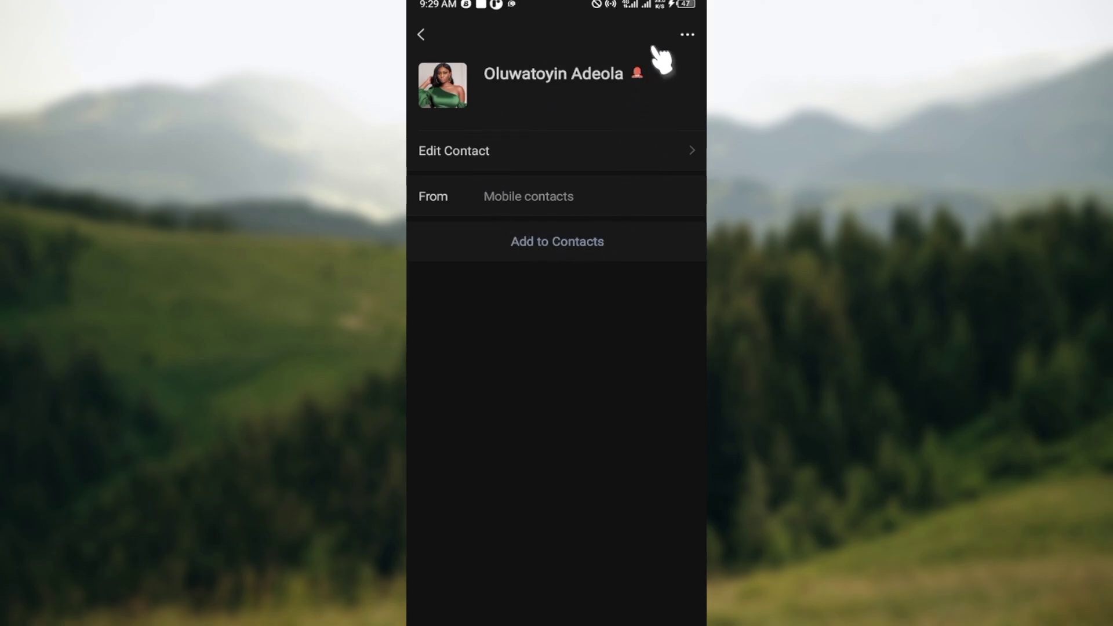
- View the profile's three-dot menu (Edit Contact, Block, Report), then return to Contacts
left_click(686, 35)
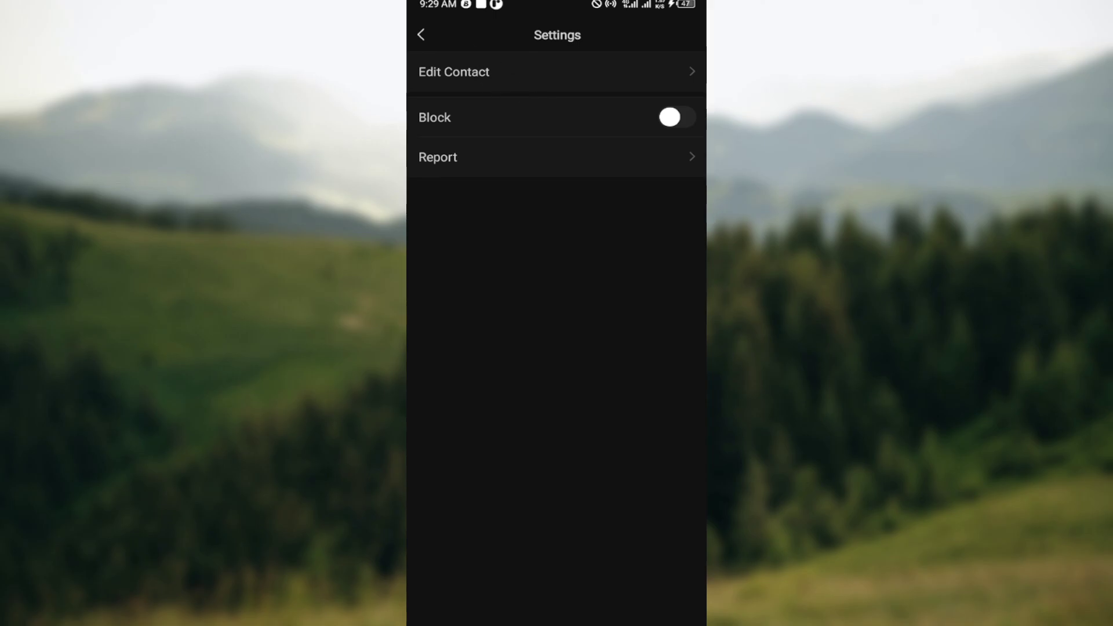
left_click(423, 35)
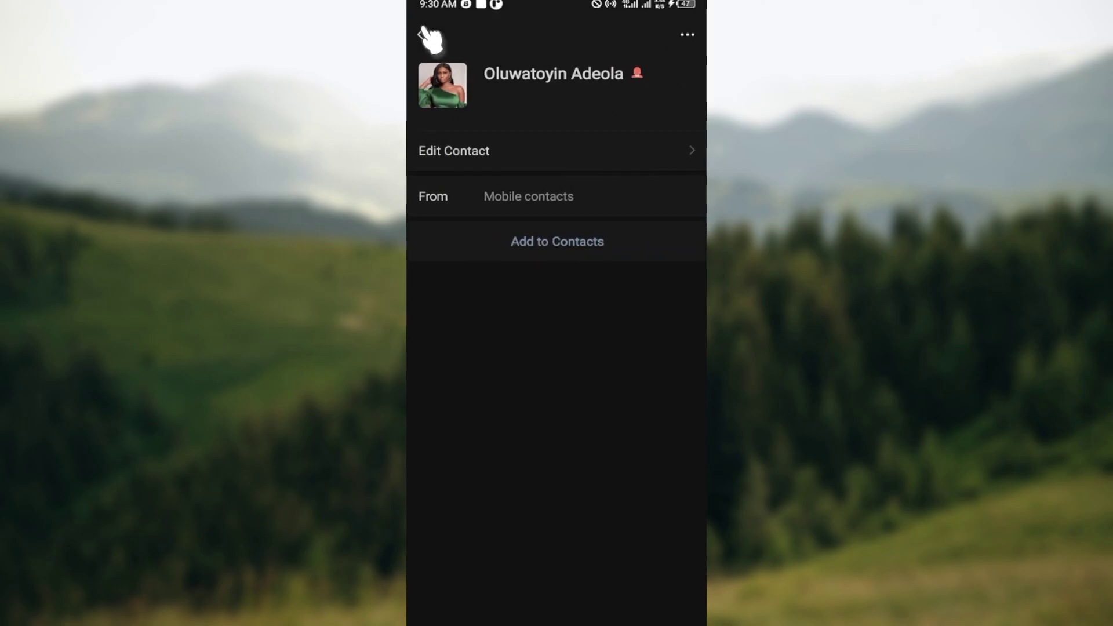
left_click(424, 35)
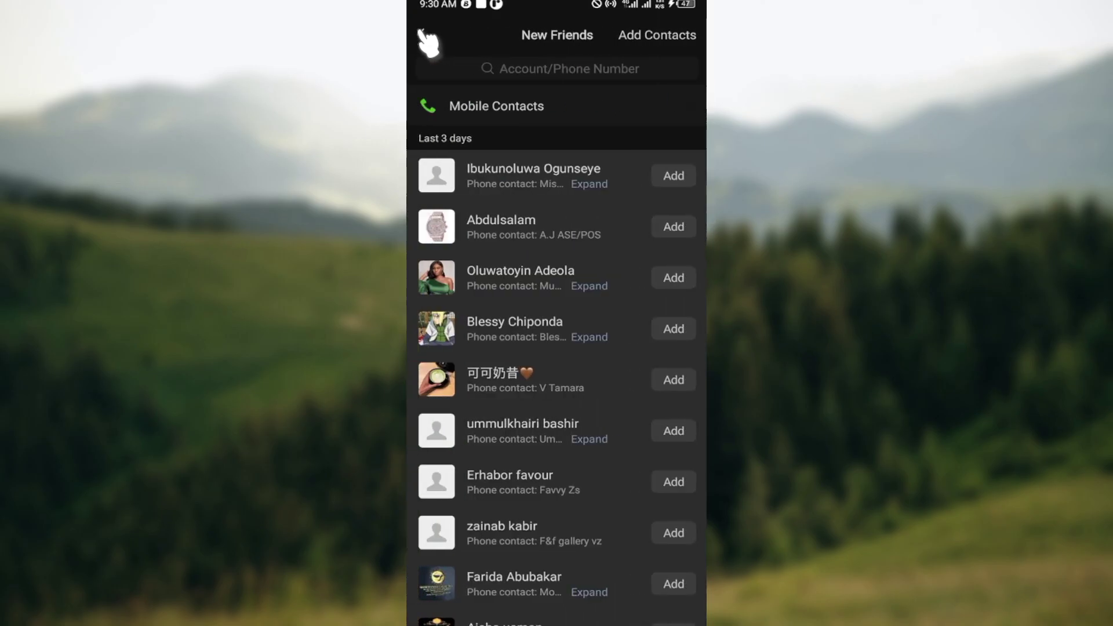
left_click(425, 36)
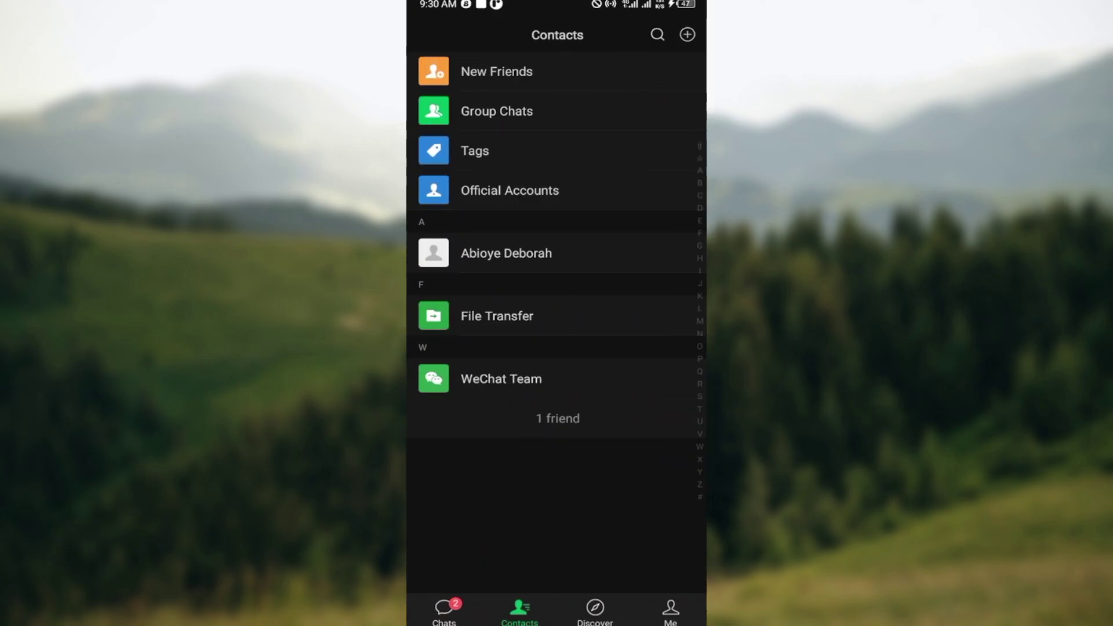